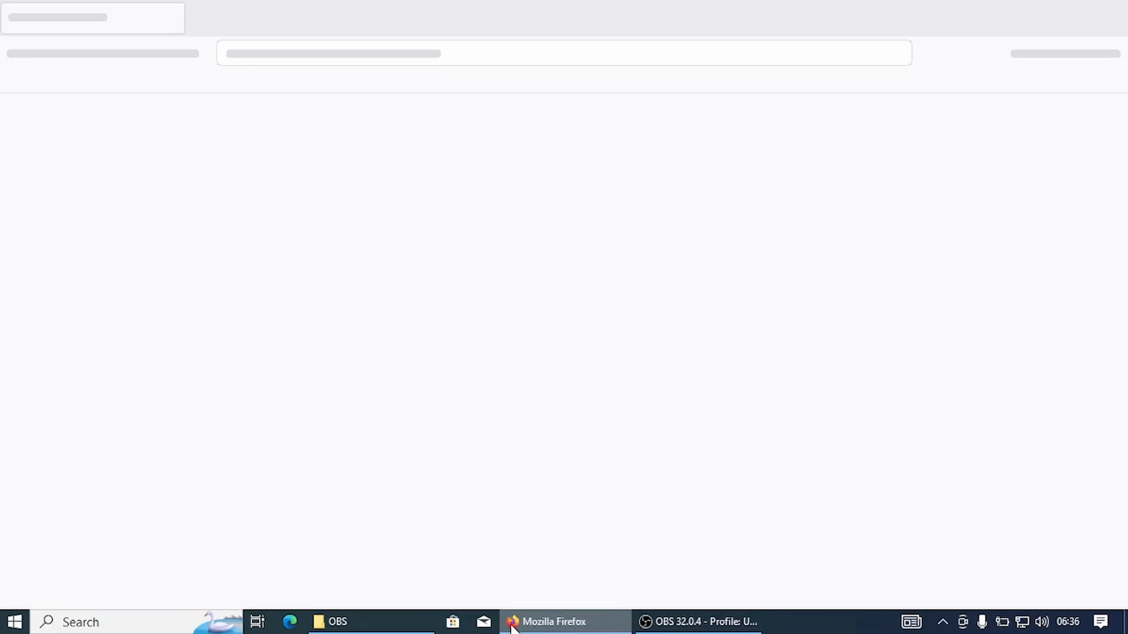
# Search the web for "python" and open the Downloads page of the official Python.org site.
pyautogui.write('python')
pyautogui.press('Return')
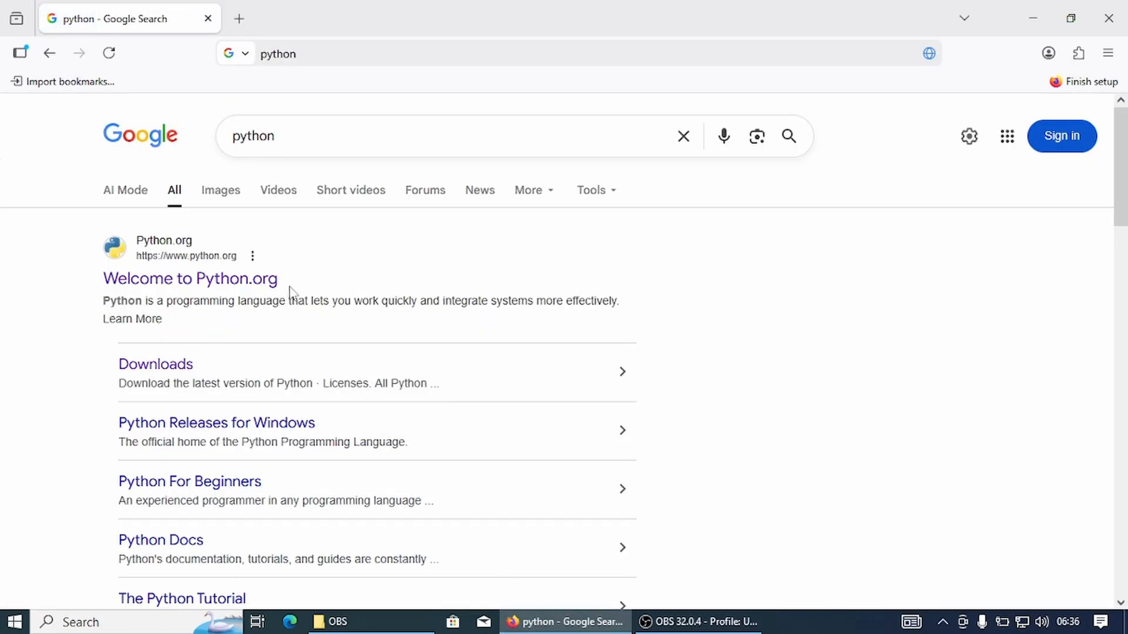
pyautogui.click(257, 280)
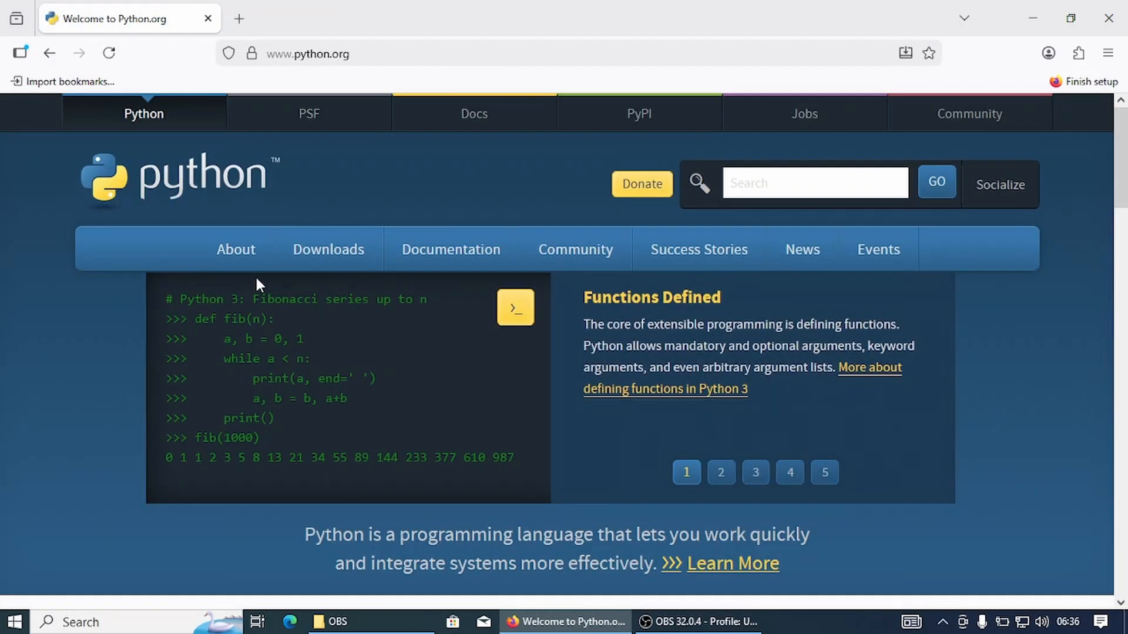
pyautogui.moveTo(275, 269)
pyautogui.moveTo(317, 262)
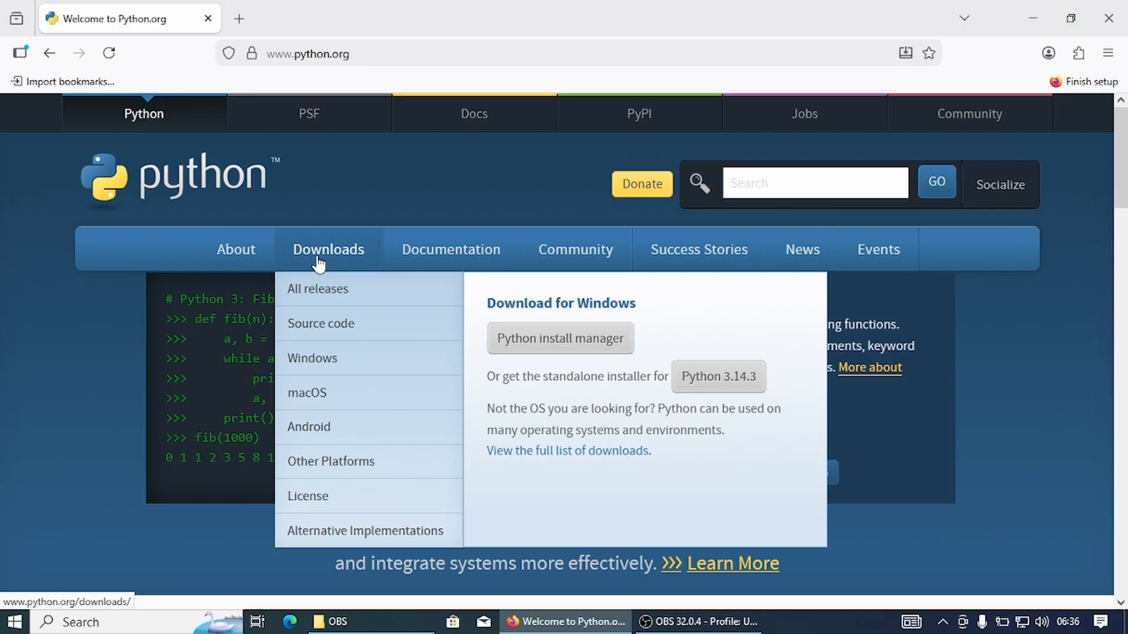
pyautogui.click(318, 263)
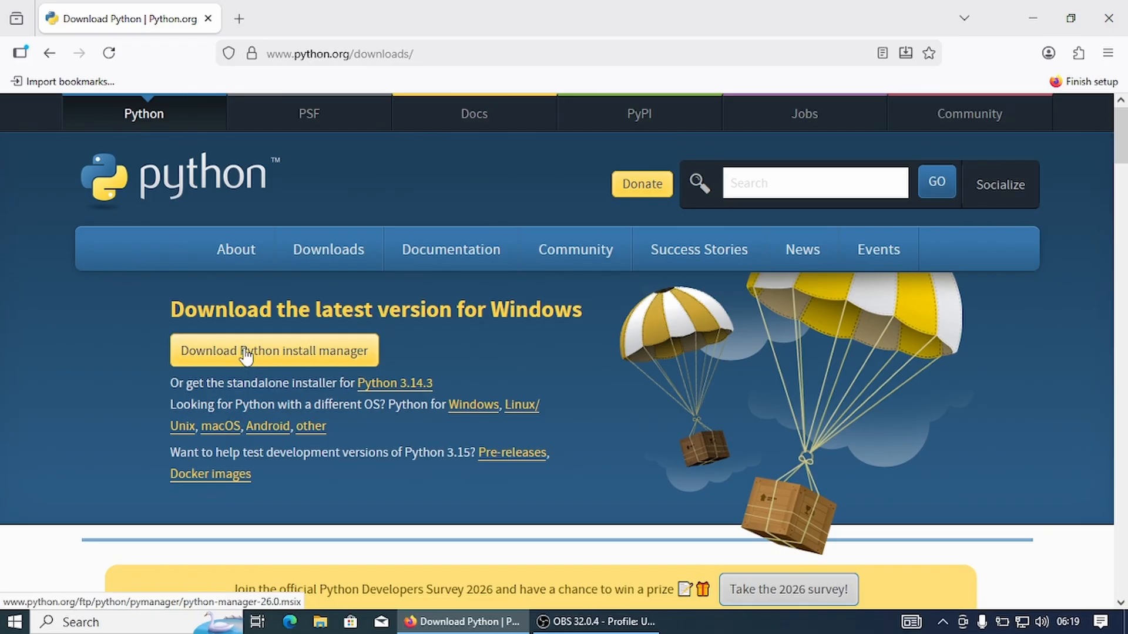
# Download the Python install manager package python-manager-26.0.msix and install it.
pyautogui.click(245, 352)
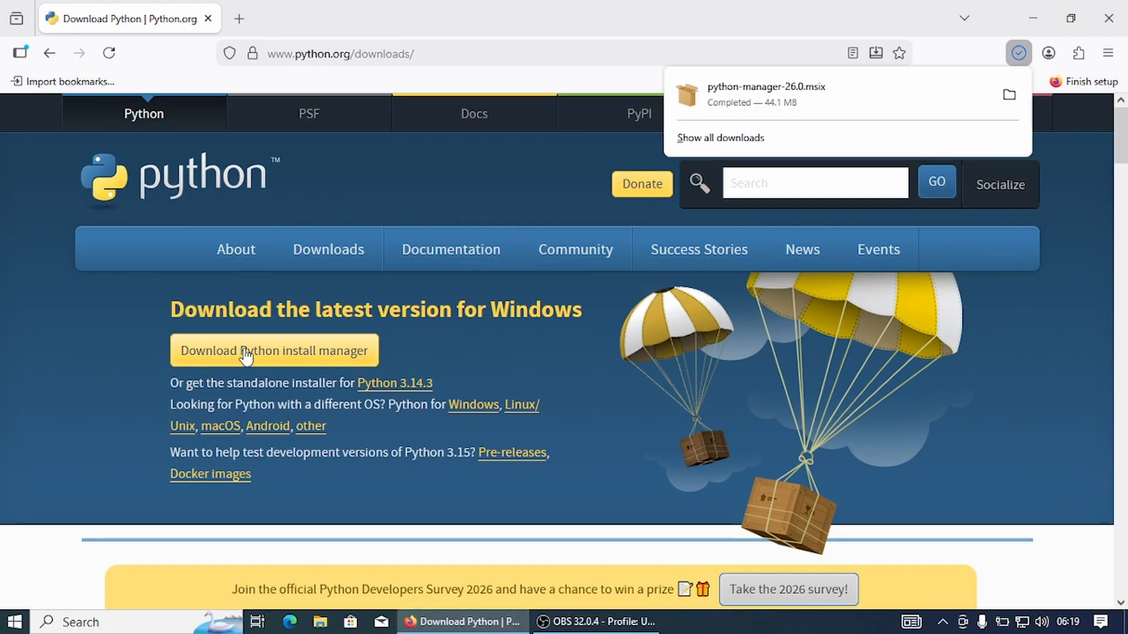
pyautogui.click(1009, 95)
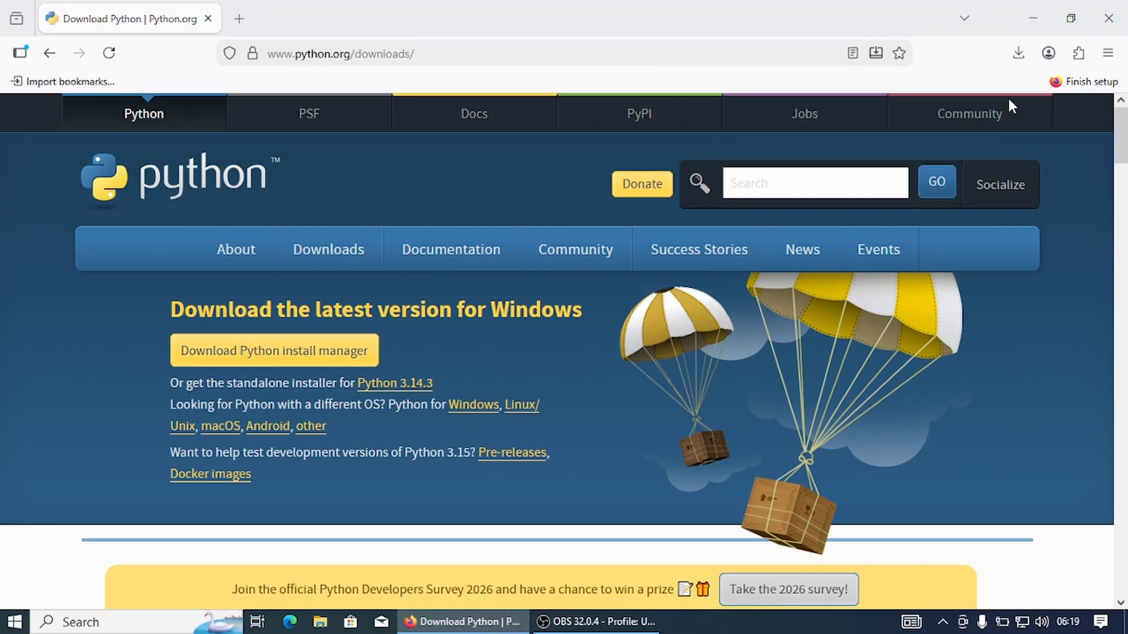
pyautogui.doubleClick(336, 231)
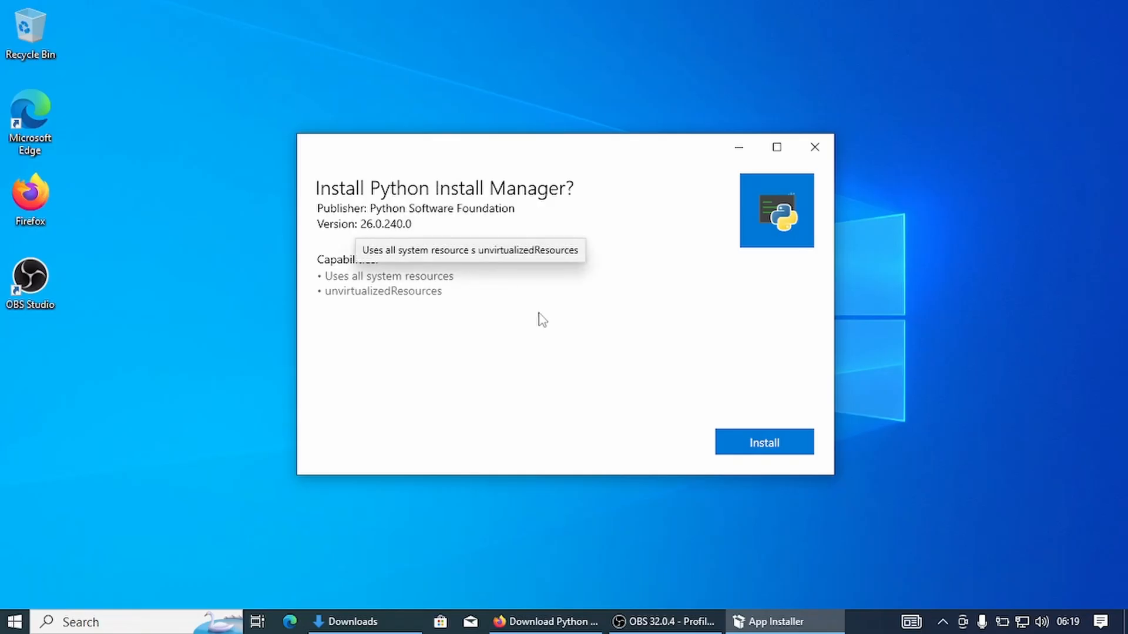
pyautogui.click(775, 442)
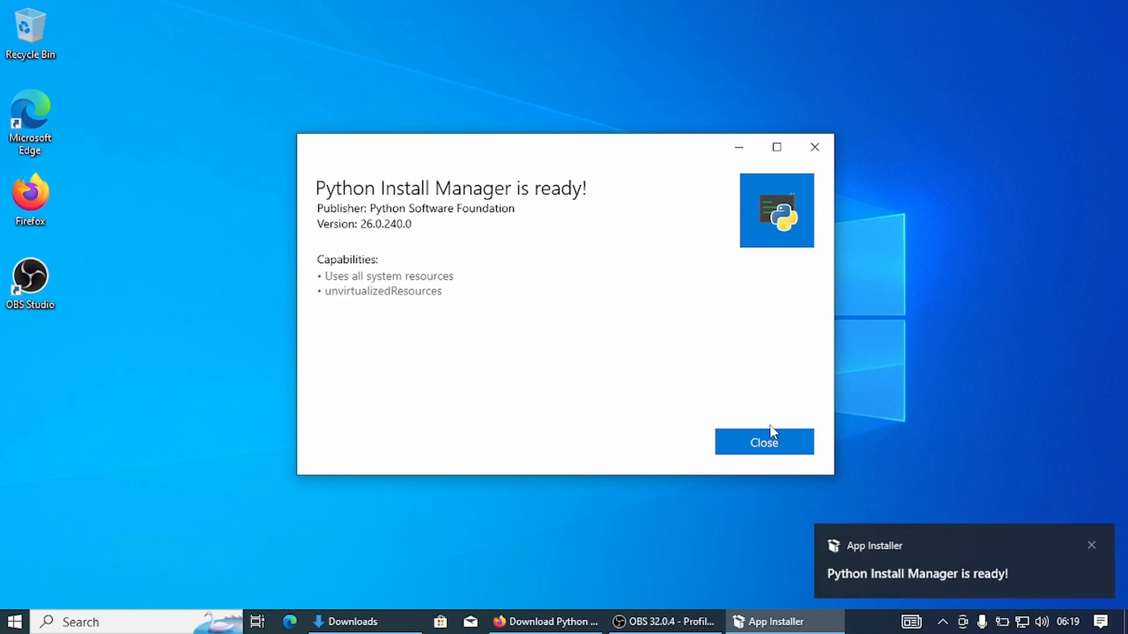
pyautogui.click(733, 442)
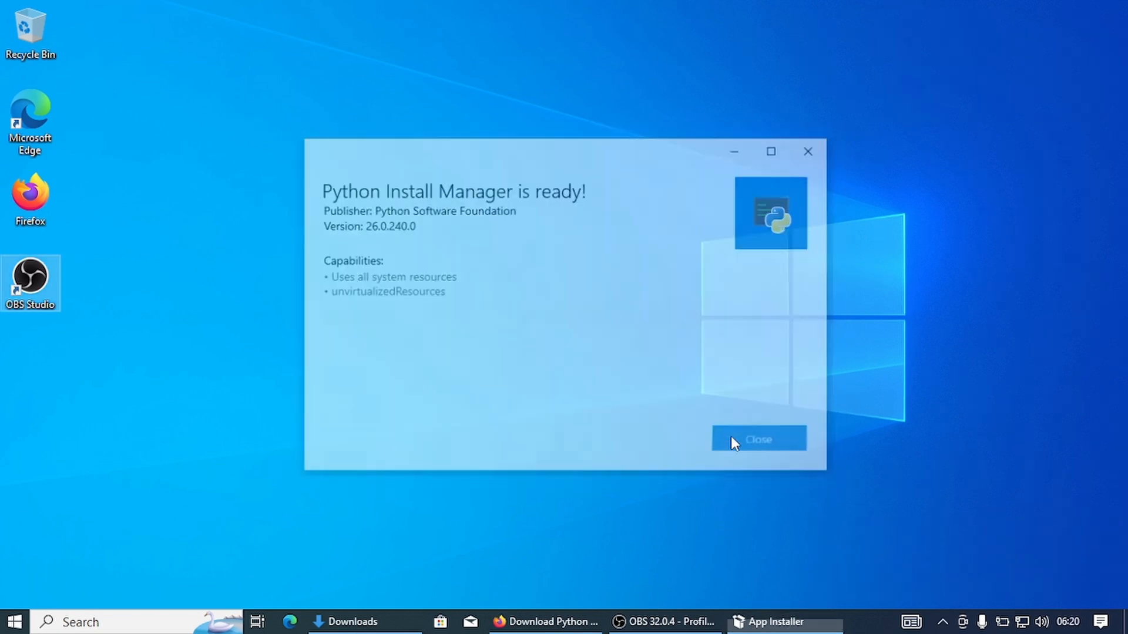
# Launch the Python install manager and allow it to make changes to the device.
pyautogui.click(16, 623)
pyautogui.write('py')
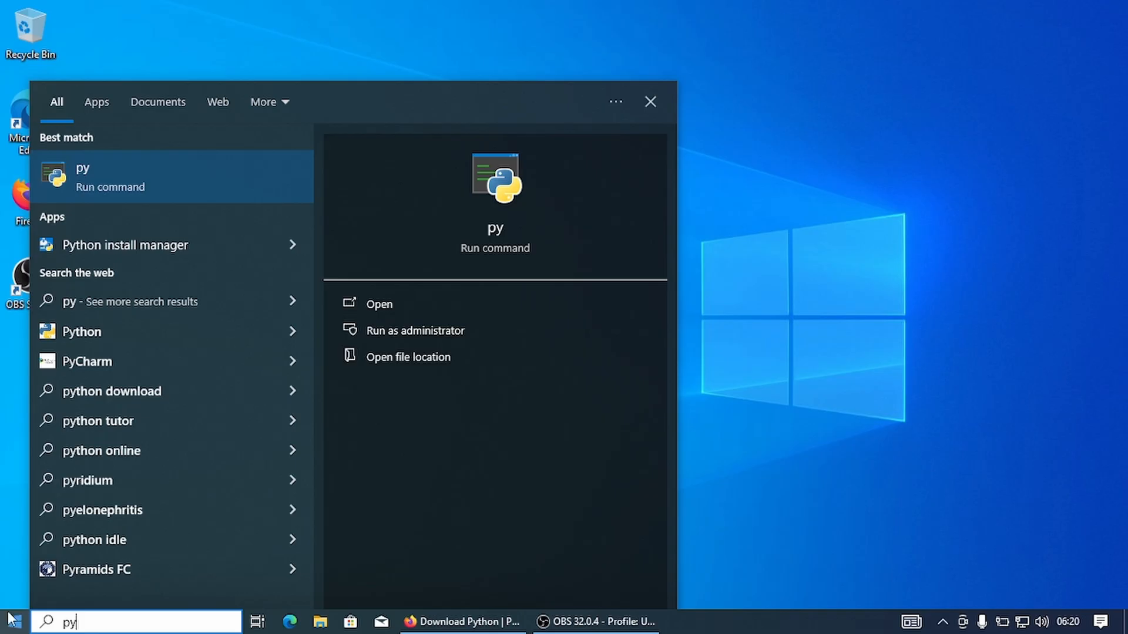
pyautogui.click(161, 249)
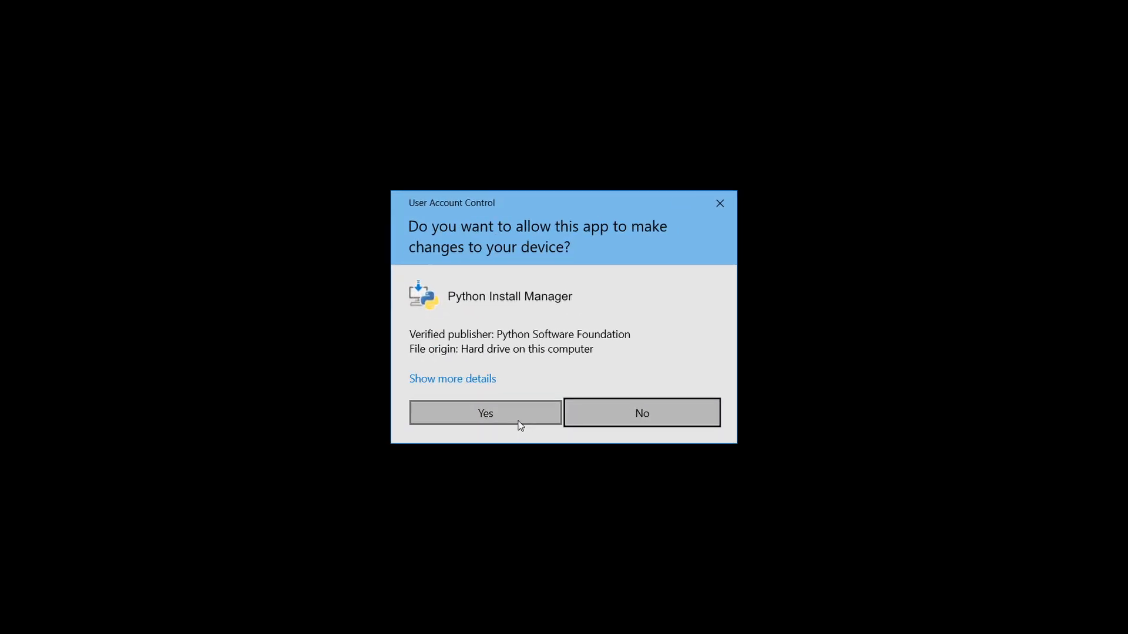
pyautogui.click(518, 420)
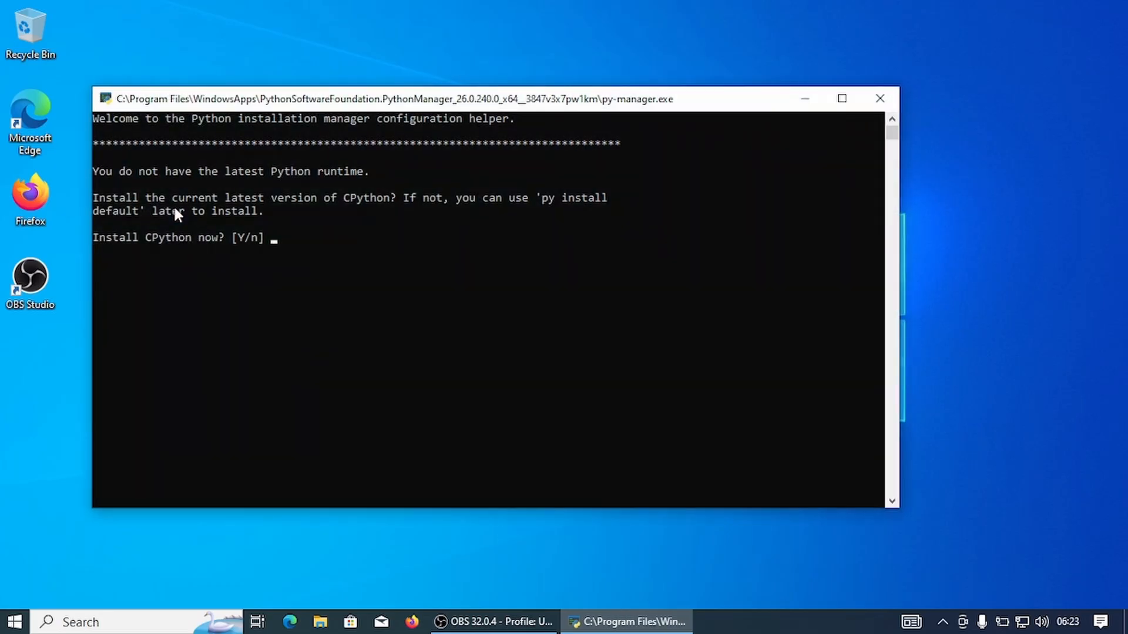
# Agree to install the latest CPython in the configuration helper and decline the online help.
pyautogui.write('y')
pyautogui.press('Return')
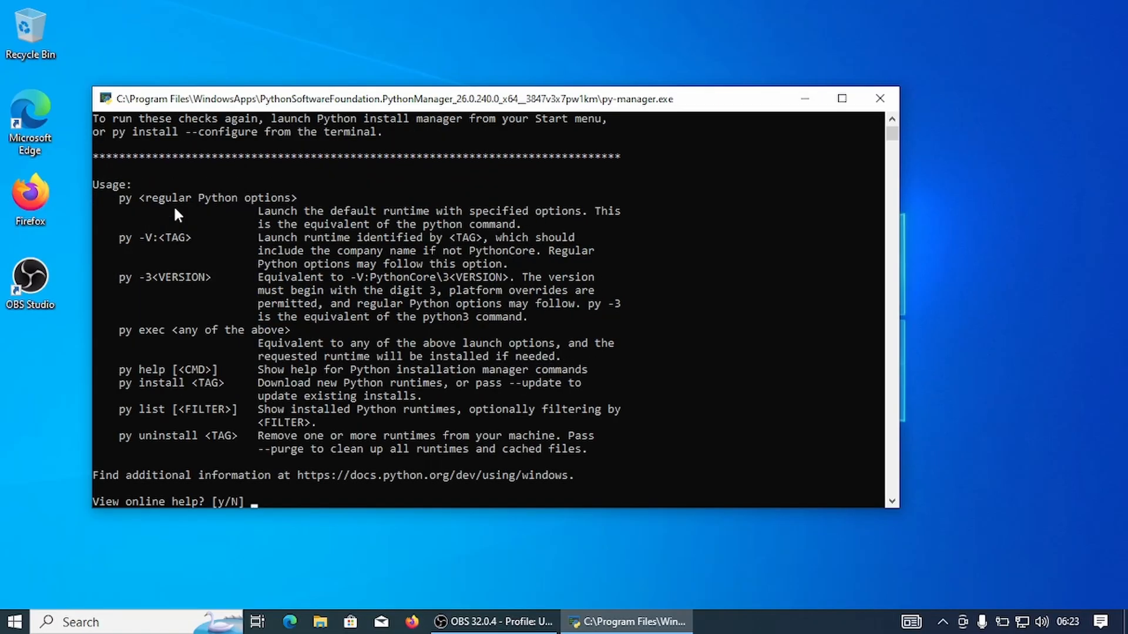
pyautogui.press('Return')
# Find the Python 3.14 app on the computer and launch its interactive console.
pyautogui.click(8, 625)
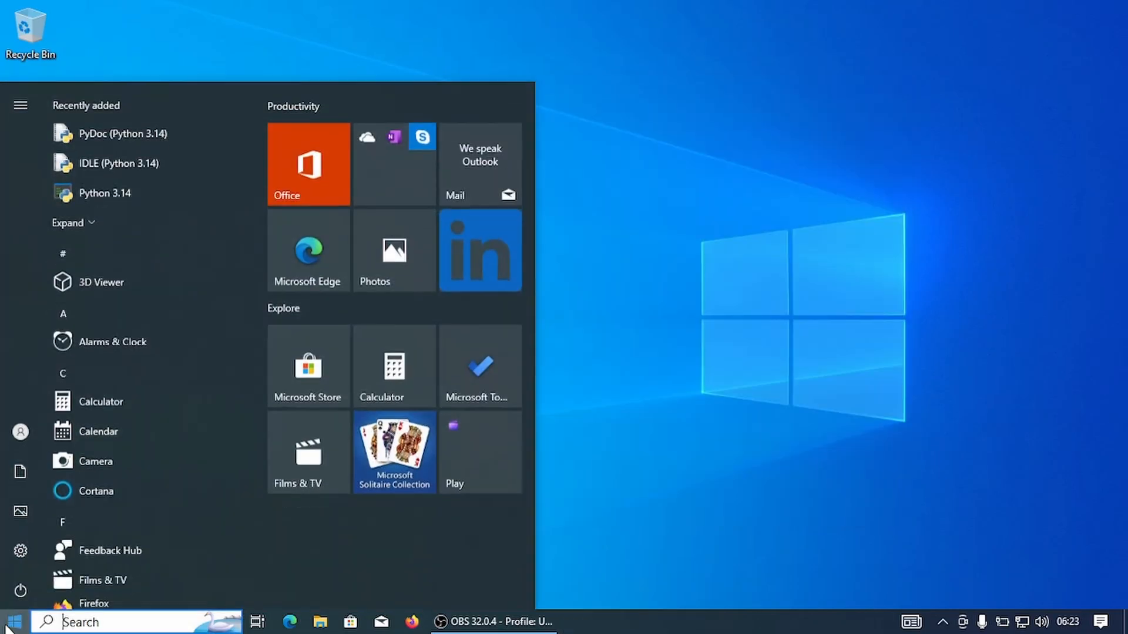
pyautogui.write('py')
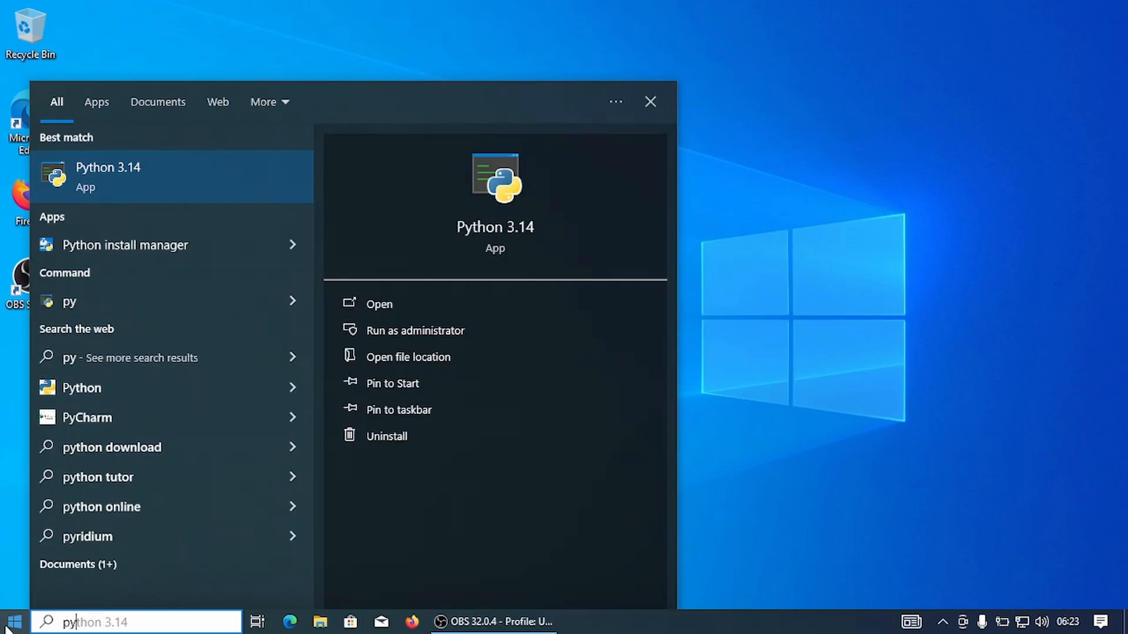
pyautogui.press('Return')
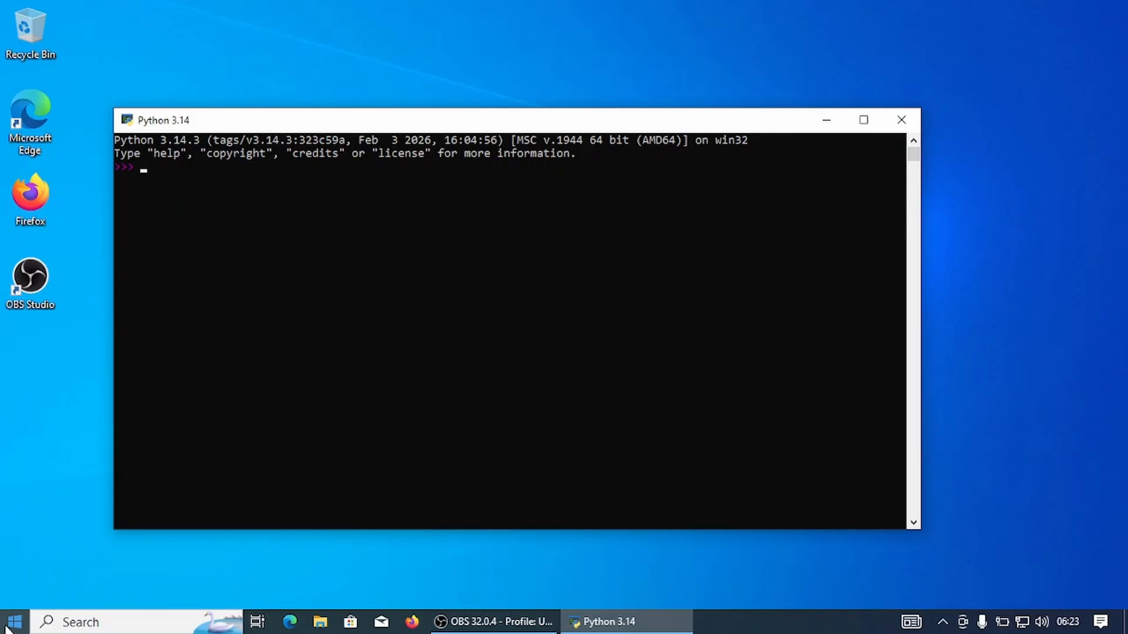
# Print "hello world" in the Python console and leave it with exit().
pyautogui.write('print("hello world")')
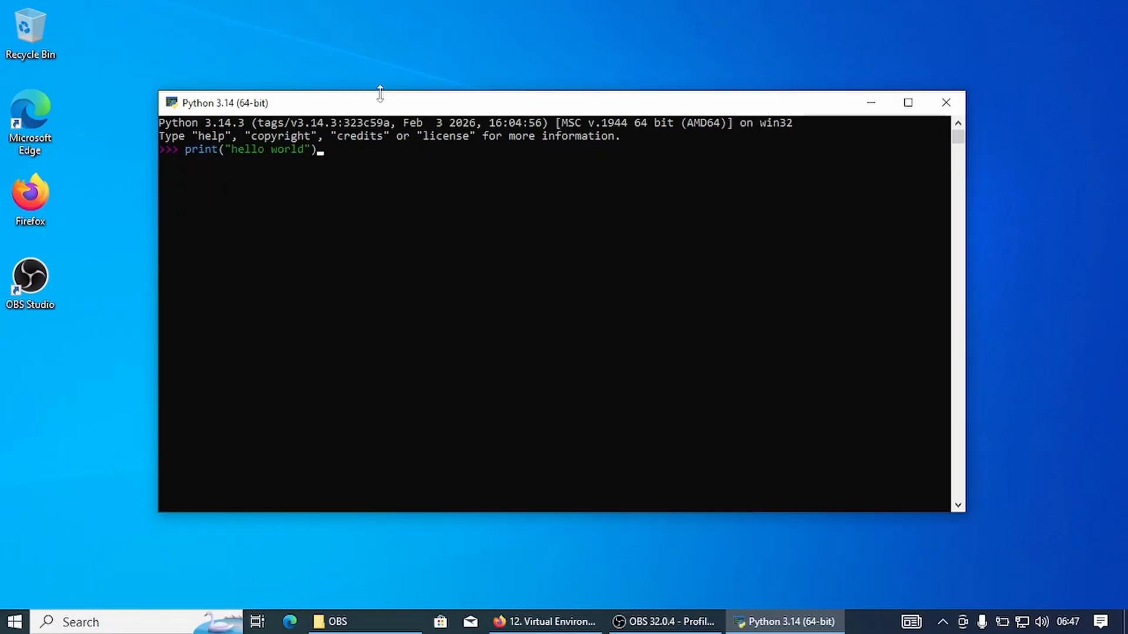
pyautogui.press('Return')
pyautogui.write('exit()')
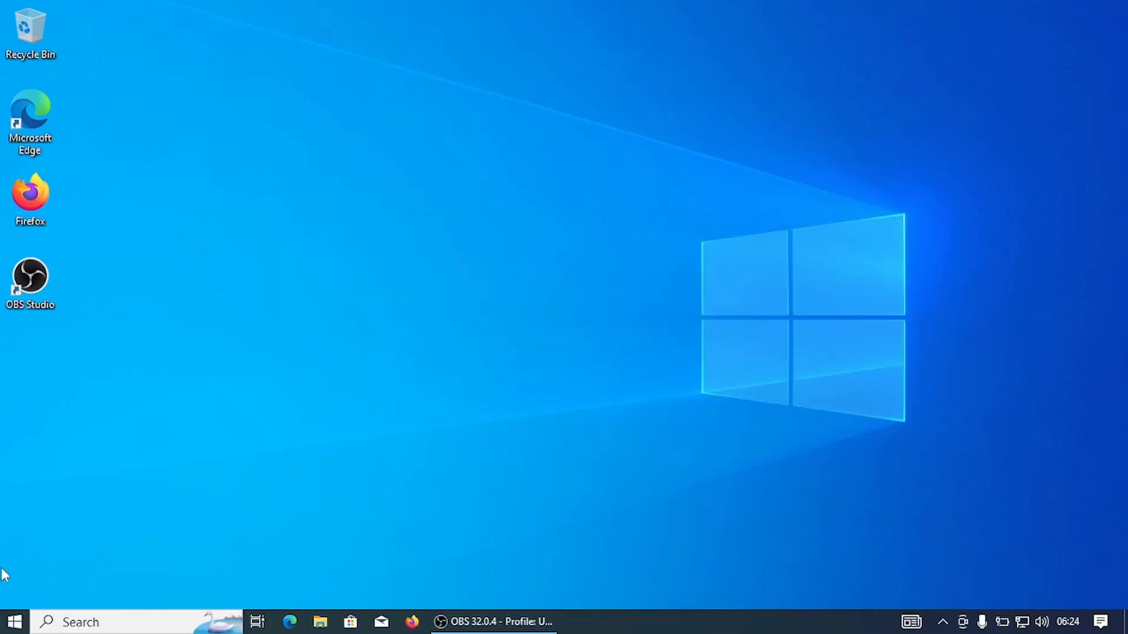
# Find and launch IDLE (Python 3.14).
pyautogui.click(12, 622)
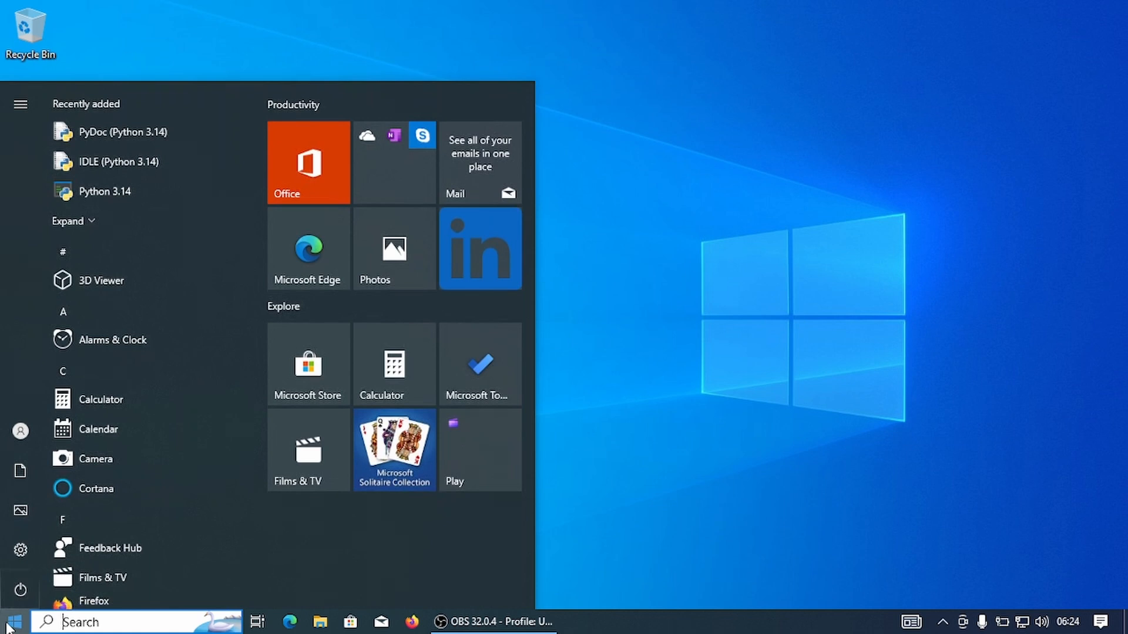
pyautogui.write('idle')
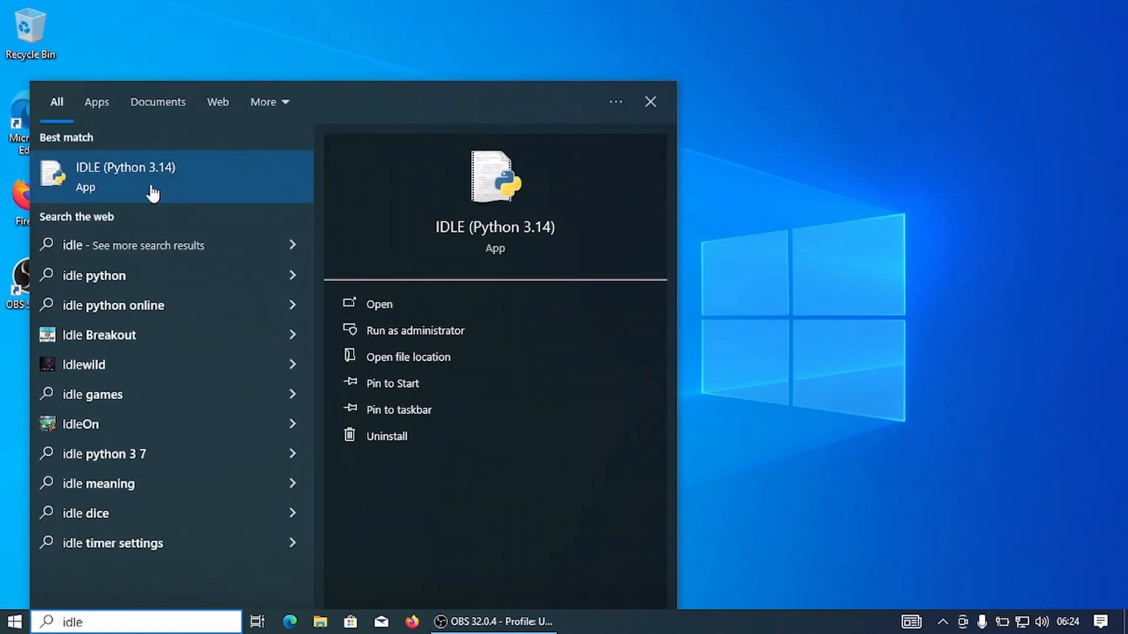
pyautogui.click(153, 192)
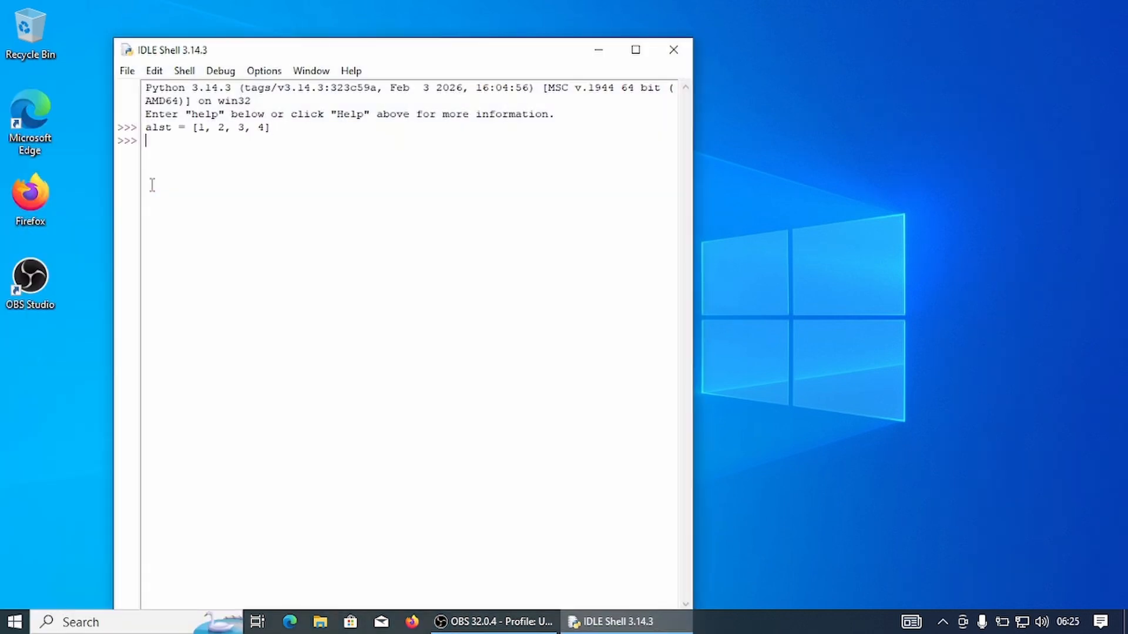
# In the IDLE shell, with alst = [1, 2, 3, 4], display the list alst and its element alst[2].
pyautogui.write('alst')
pyautogui.press('Return')
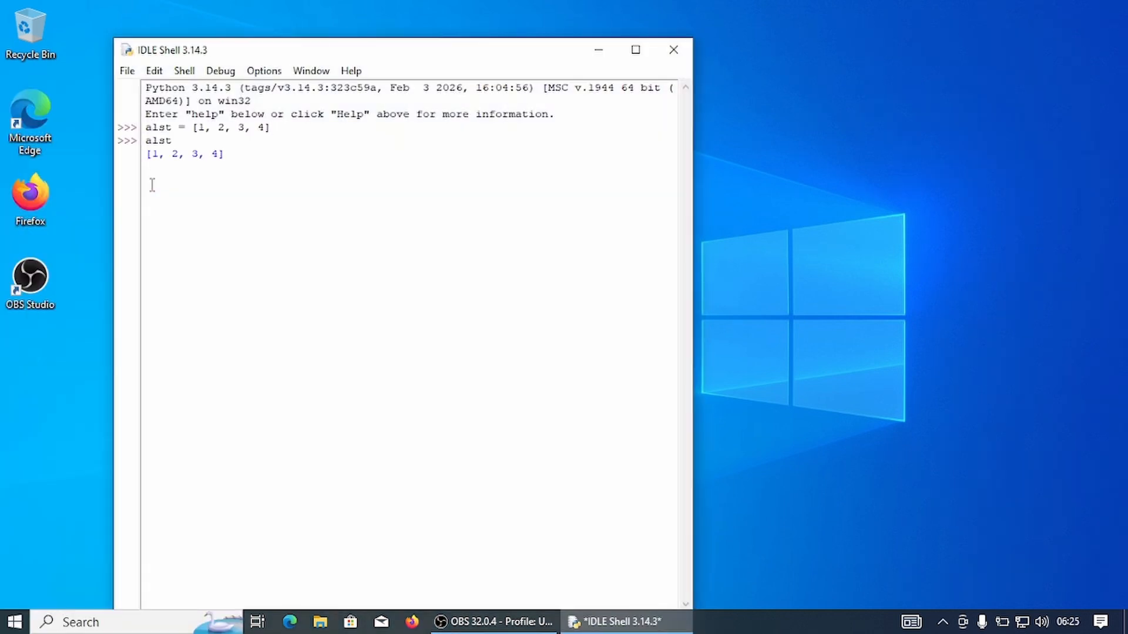
pyautogui.write('alst[2]')
pyautogui.press('Return')
# Quit the IDLE shell with exit() and agree to kill the running program.
pyautogui.write('exit')
pyautogui.press('Return')
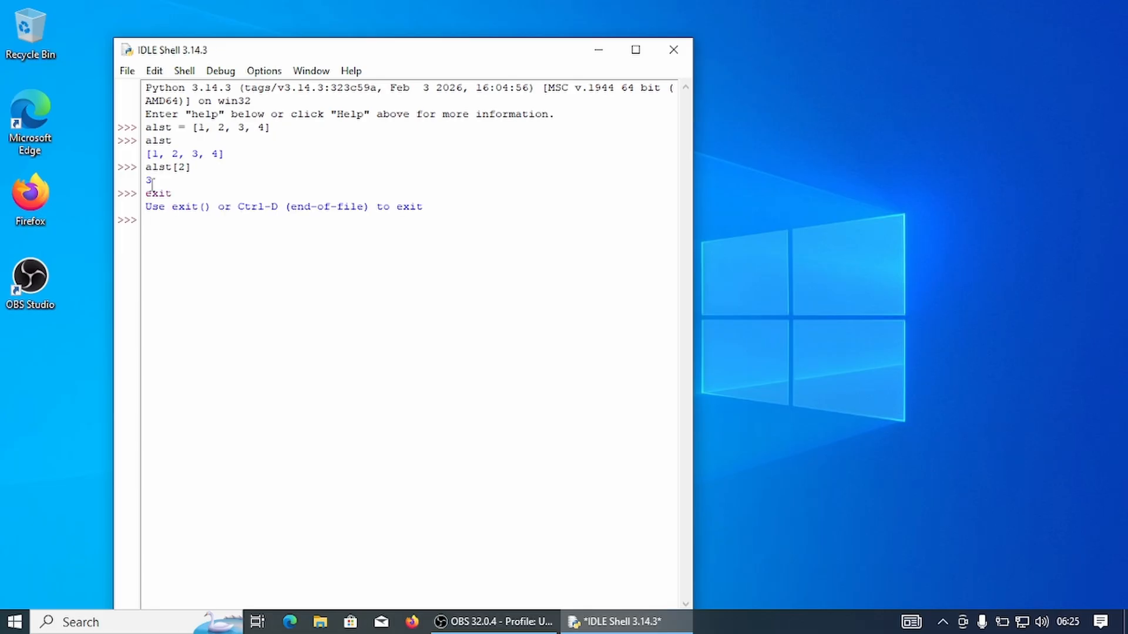
pyautogui.write('exit')
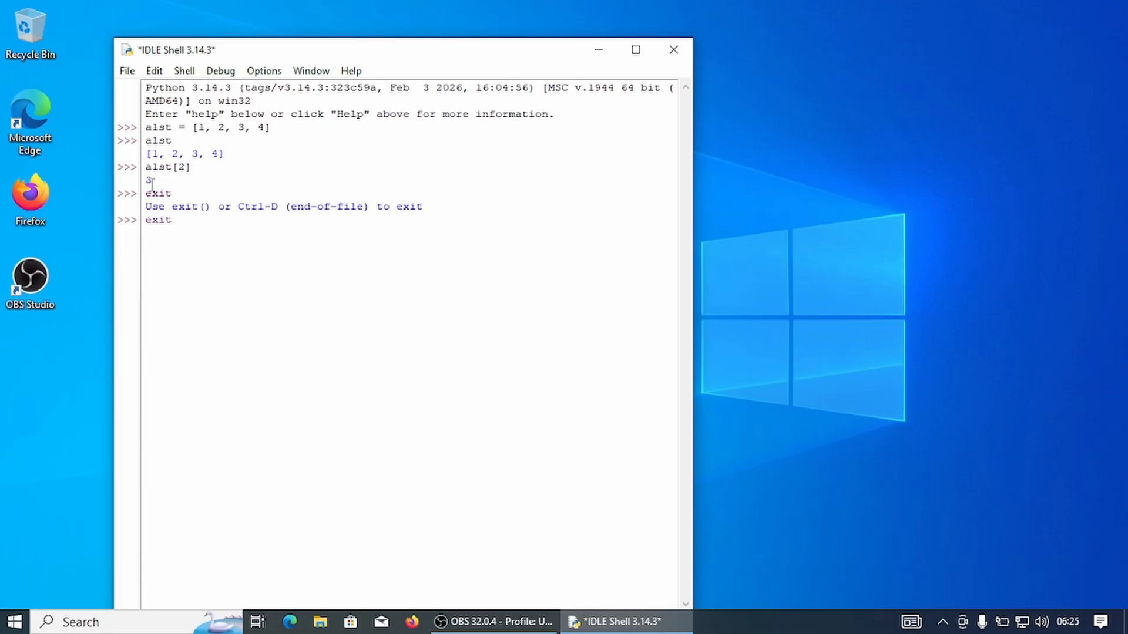
pyautogui.write('()')
pyautogui.press('Return')
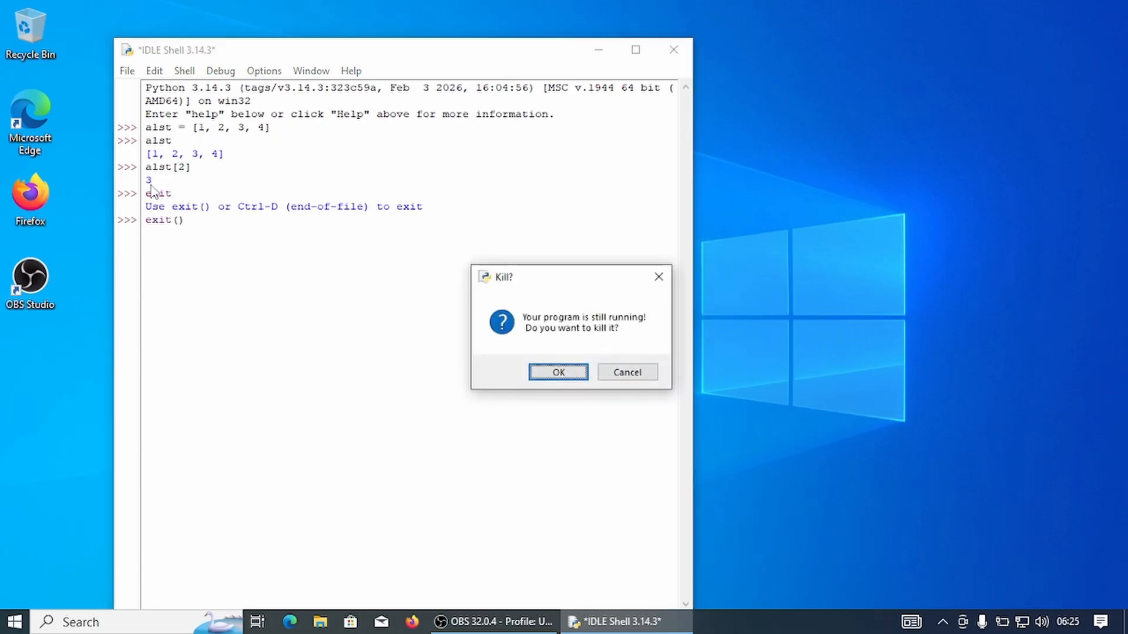
pyautogui.click(541, 373)
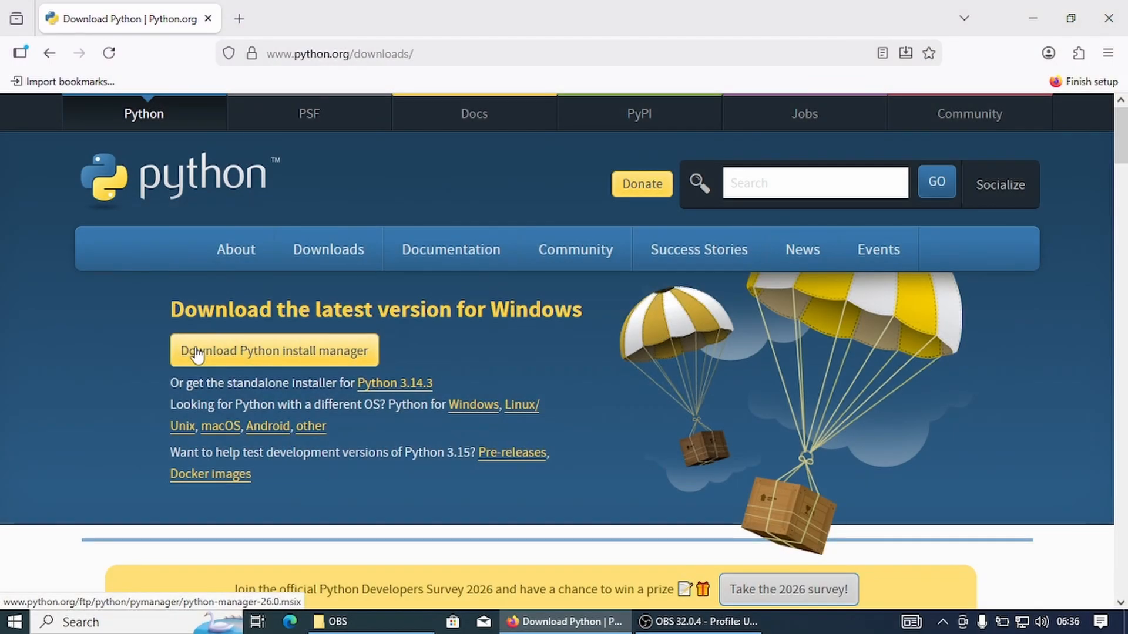
# Download the standalone Python 3.14.3 installer from the downloads page and run python-3.14.3-amd64.
pyautogui.click(417, 386)
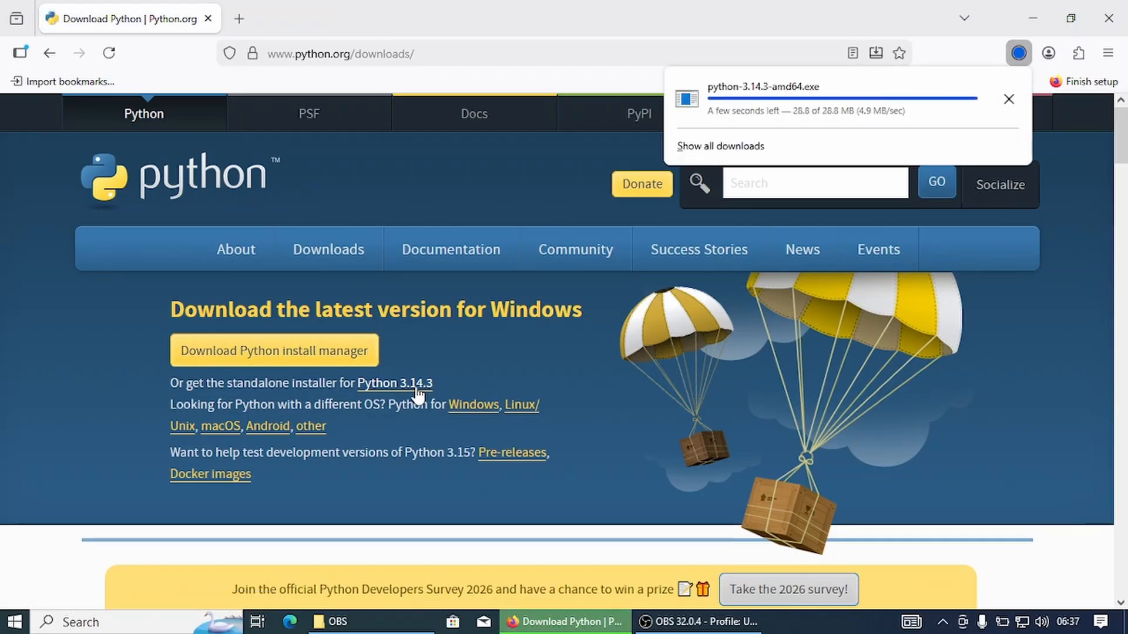
pyautogui.click(1011, 101)
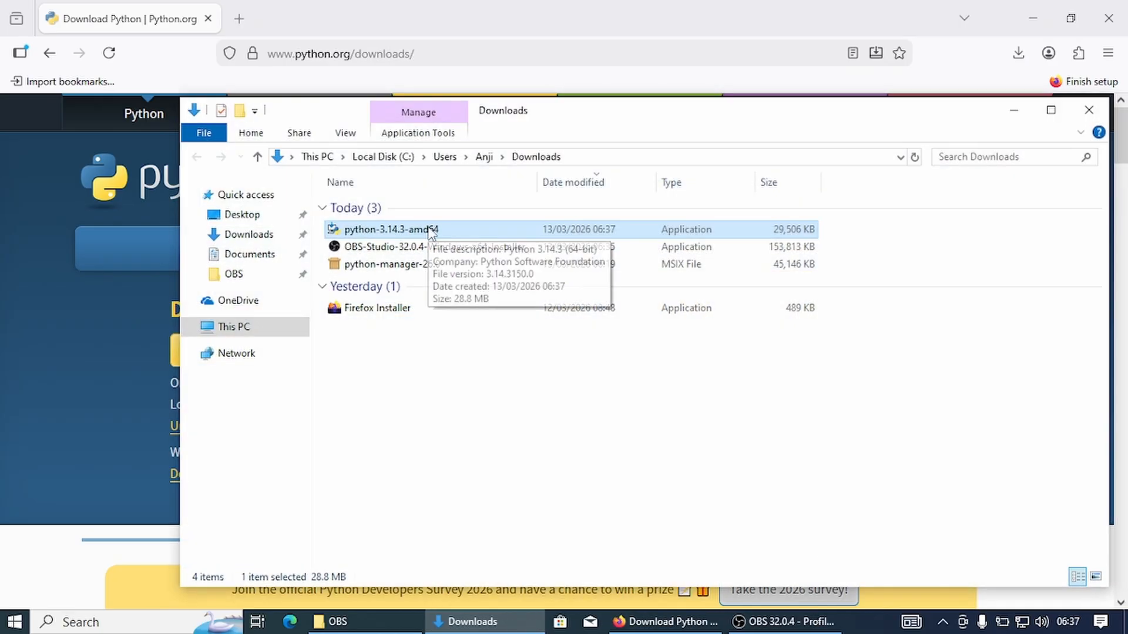
pyautogui.doubleClick(429, 230)
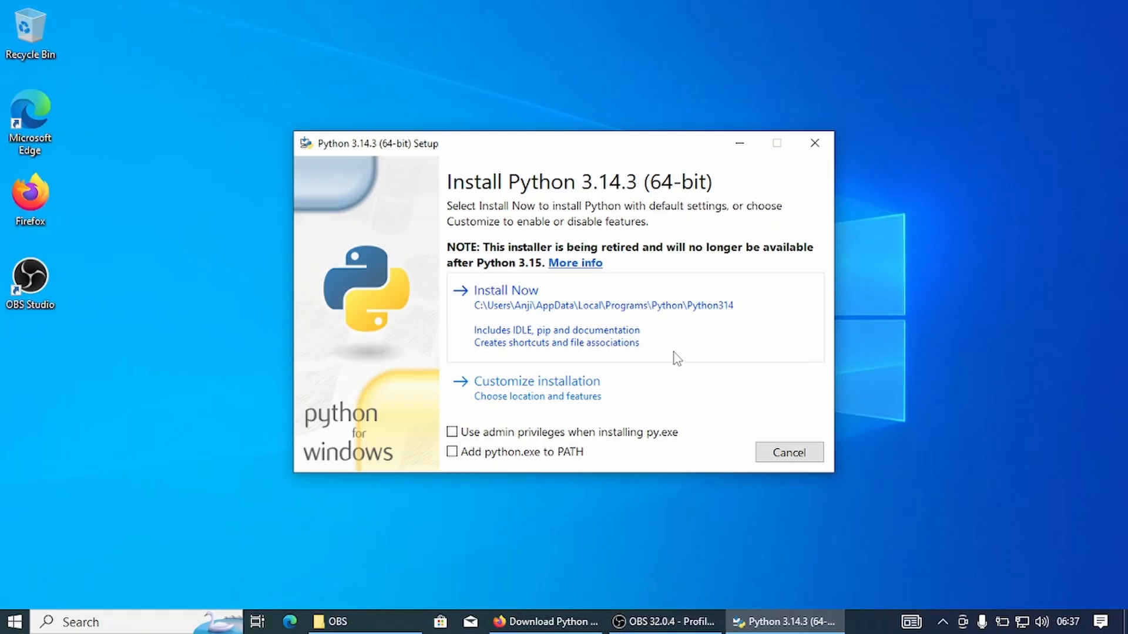
# Install Python 3.14.3 with default settings, using admin privileges for py.exe and adding python.exe to PATH, and allow the device changes.
pyautogui.click(549, 434)
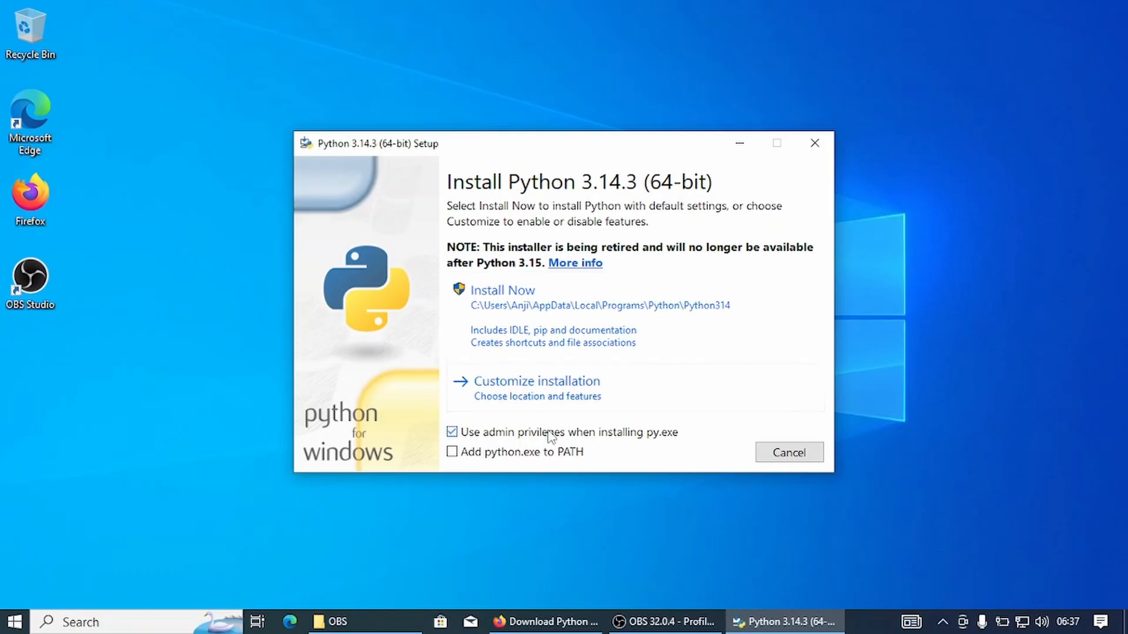
pyautogui.click(459, 457)
pyautogui.click(686, 324)
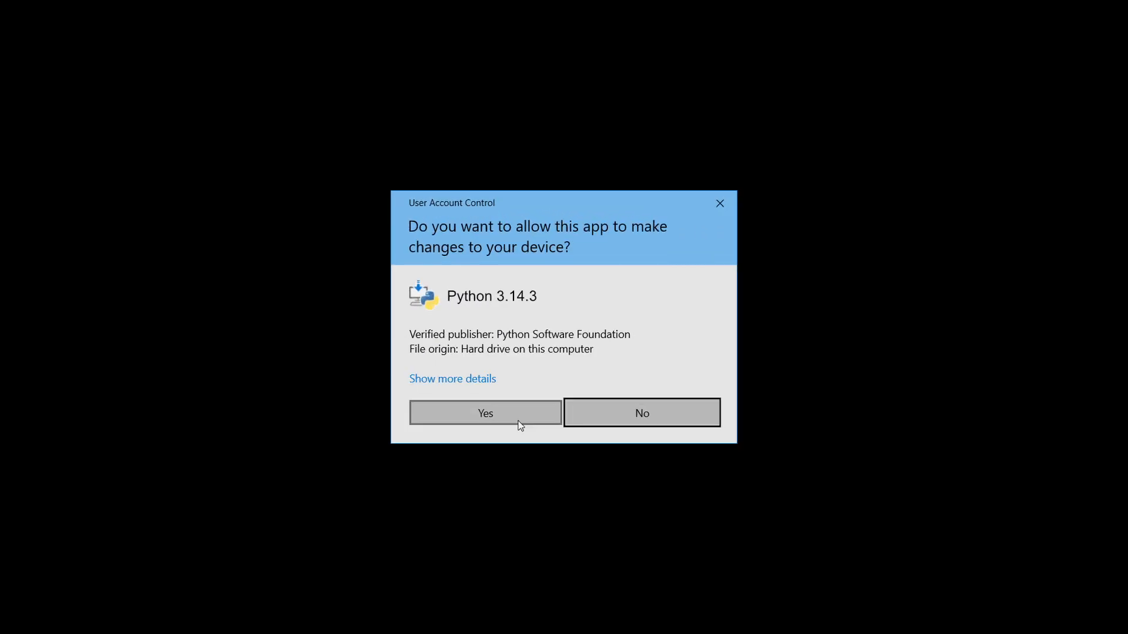
pyautogui.click(519, 420)
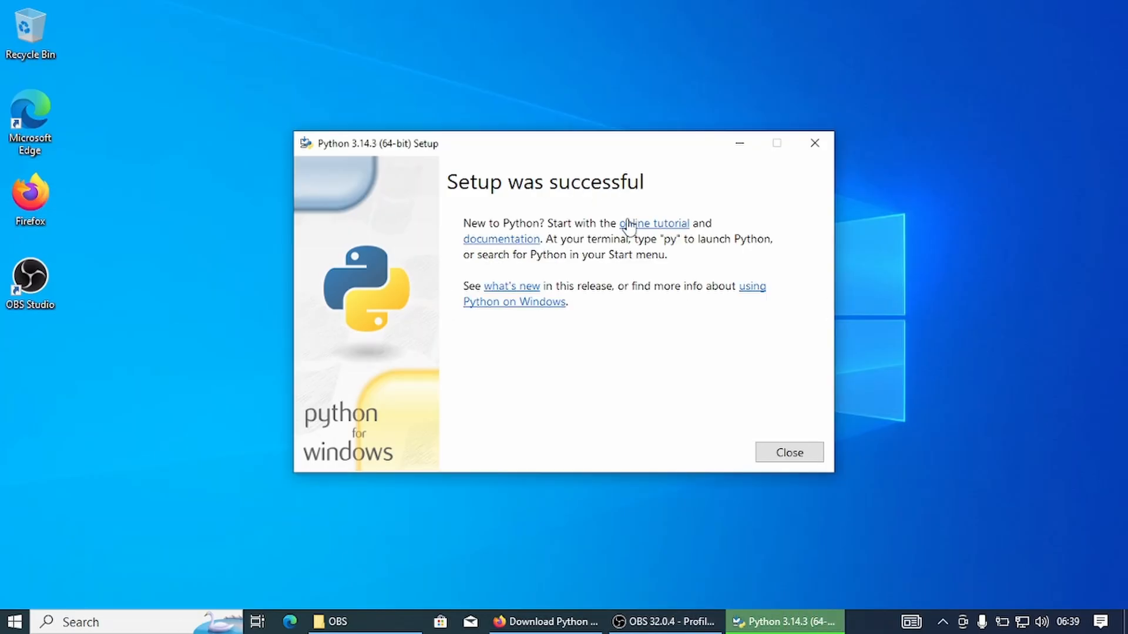
# Open the "using Python on Windows" documentation from the finished setup and close the installer.
pyautogui.click(553, 302)
pyautogui.click(789, 454)
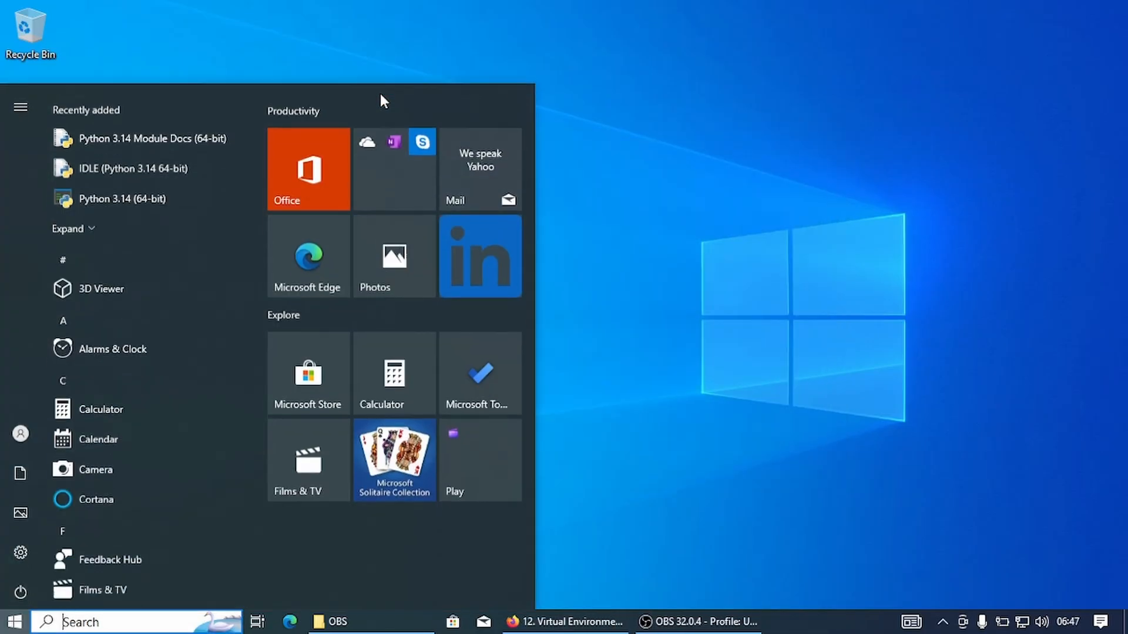
# Open Command Prompt as administrator and check the installed Python version with python --version.
pyautogui.write('command')
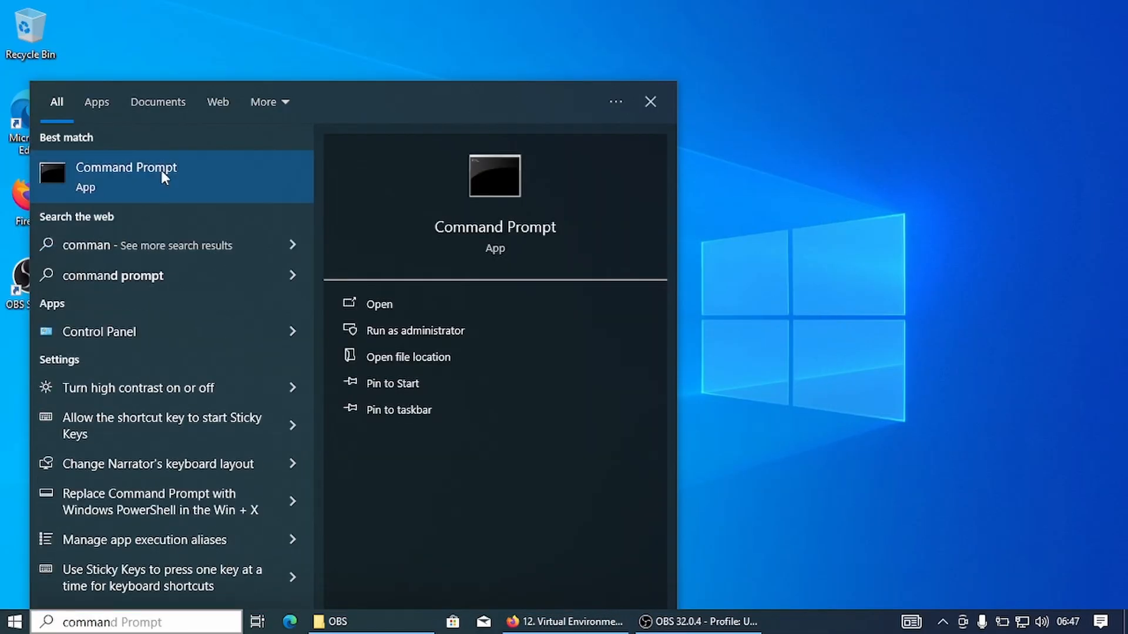
pyautogui.rightClick(161, 171)
pyautogui.click(203, 188)
pyautogui.write('p')
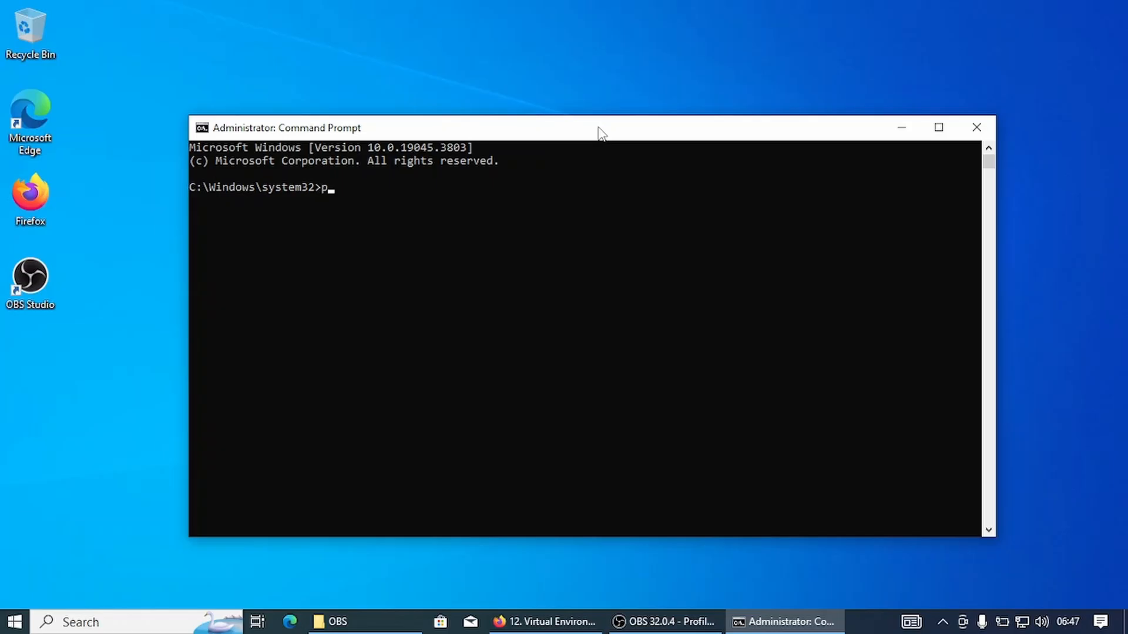
pyautogui.write('ython --version')
pyautogui.press('Return')
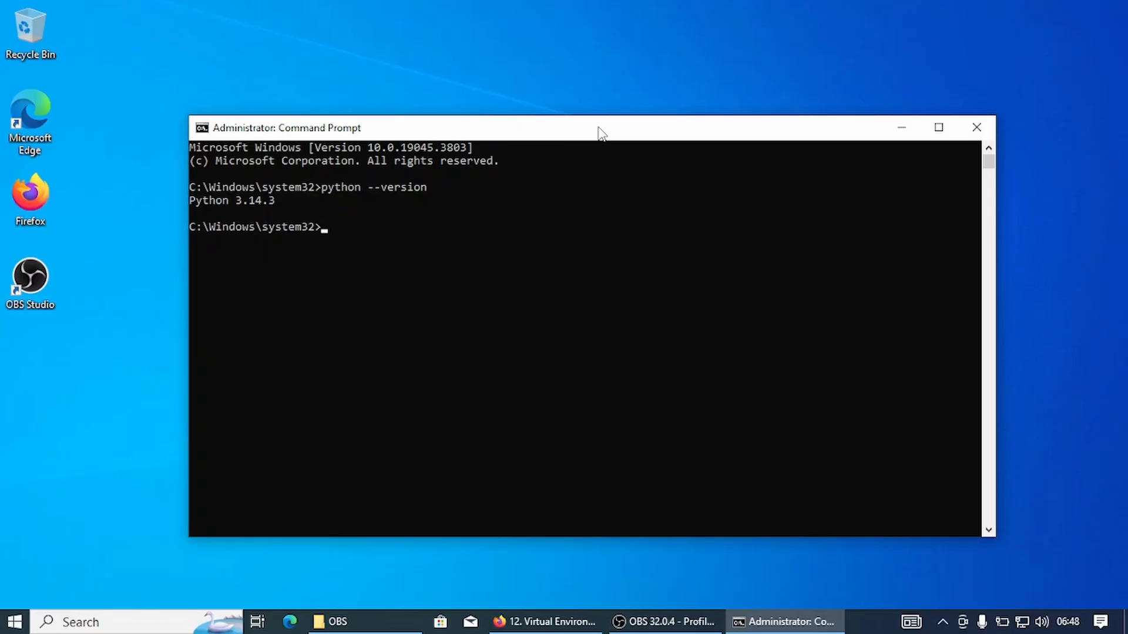
# Start the Python interpreter in the Command Prompt and run print("Hi again.").
pyautogui.write('python')
pyautogui.press('Return')
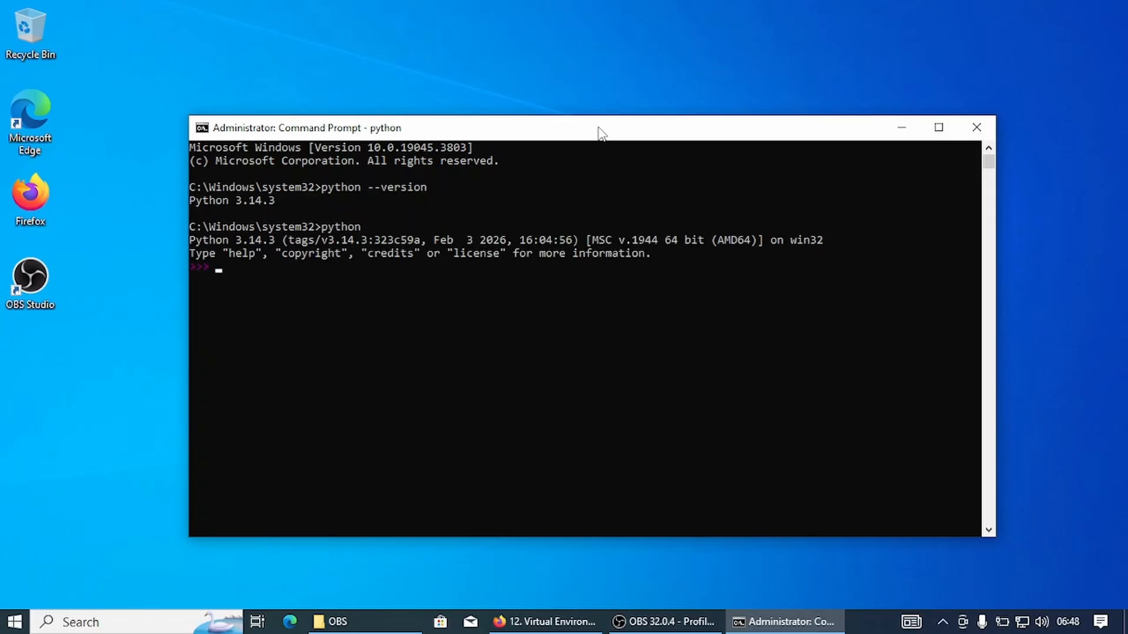
pyautogui.write('print("Hi again.")')
pyautogui.press('Return')
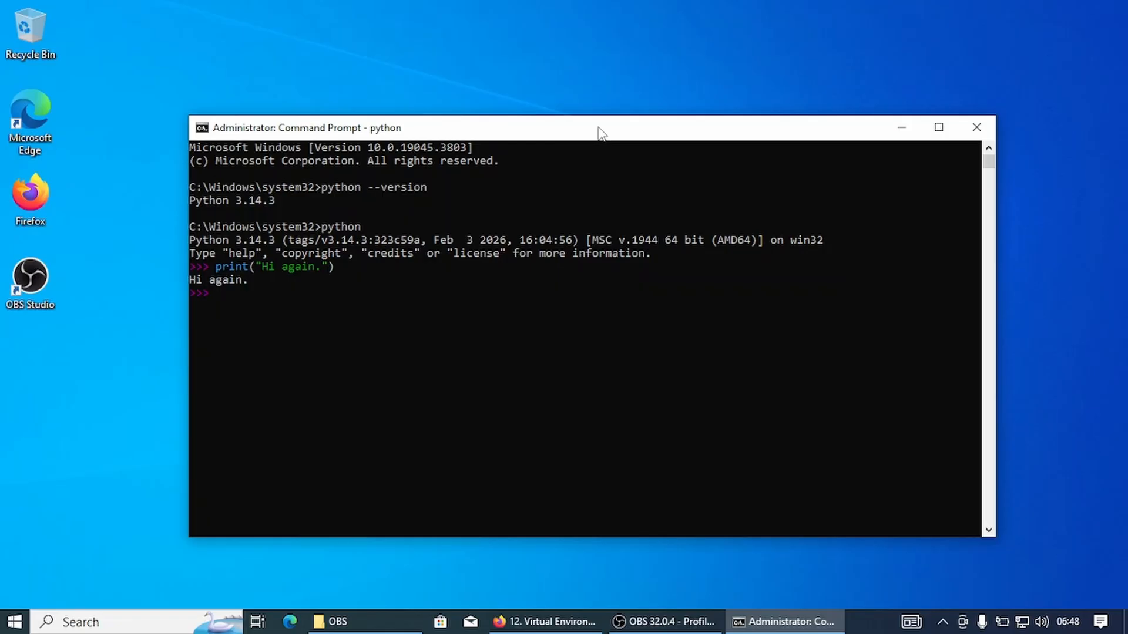
# Leave the Python interpreter with exit() and close the Command Prompt session with exit.
pyautogui.write('exit()')
pyautogui.press('Return')
pyautogui.write('exit')
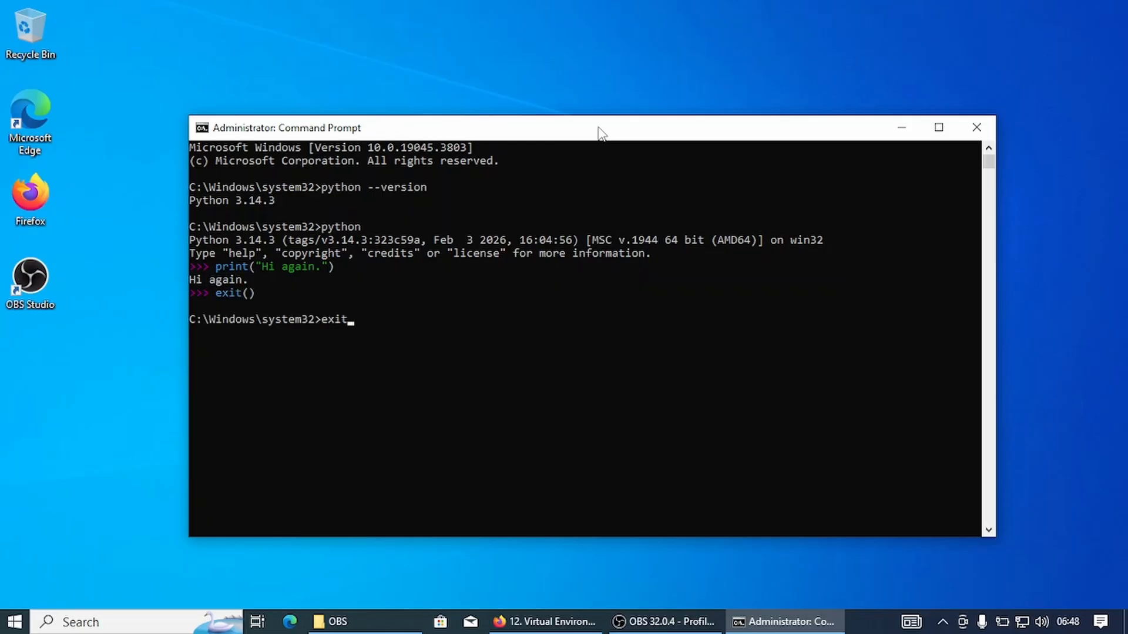
pyautogui.press('Return')
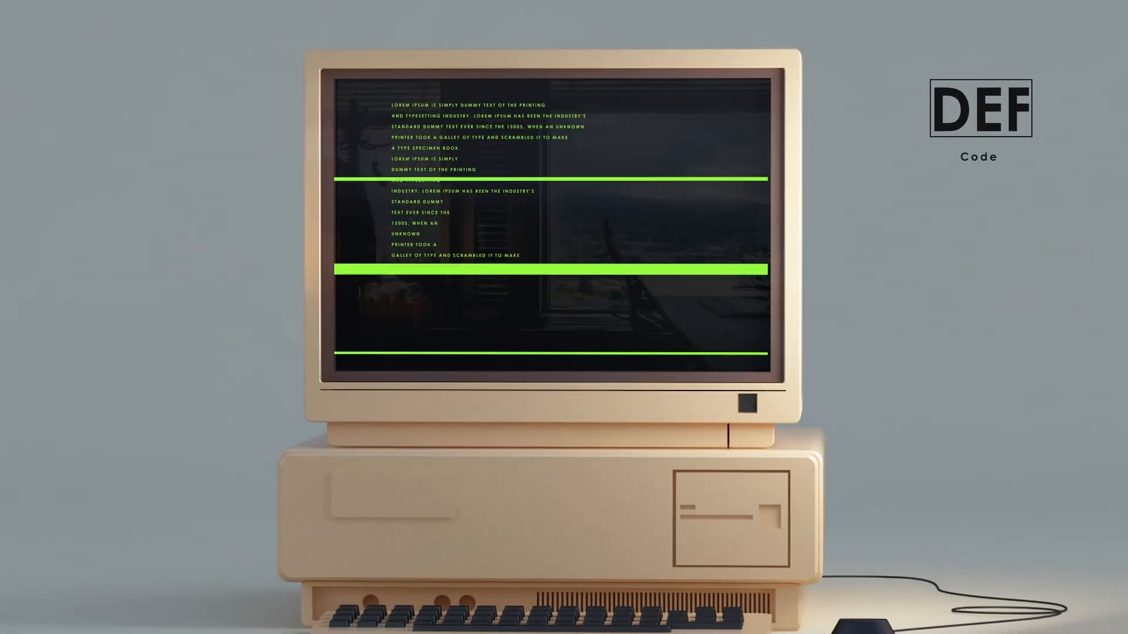